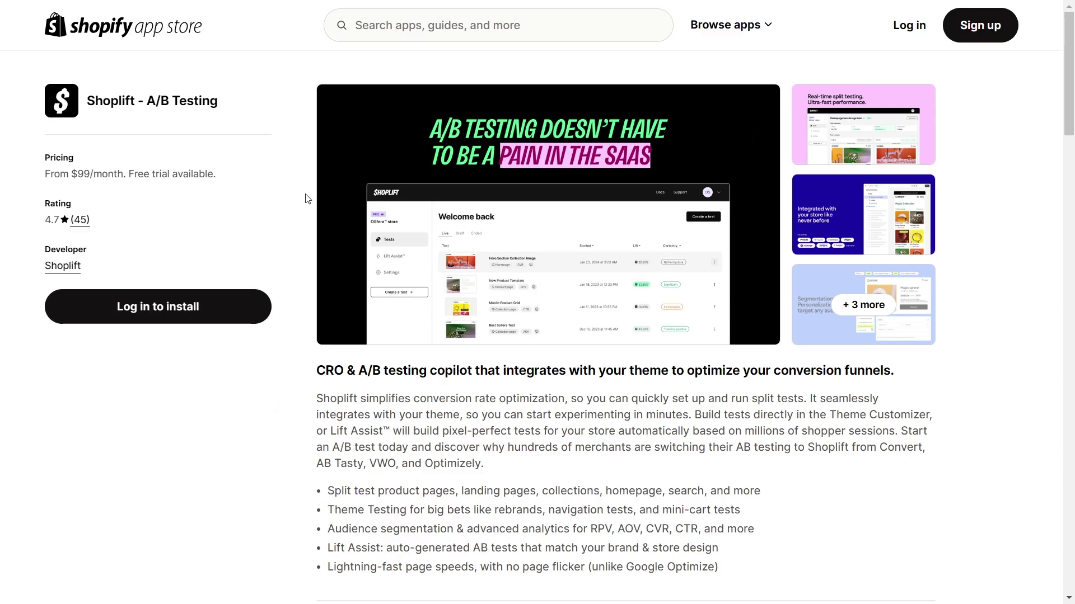
# Step: Log in to install Shoplift from its App Store listing and reach the dashboard's draft tests
pyautogui.click(158, 315)
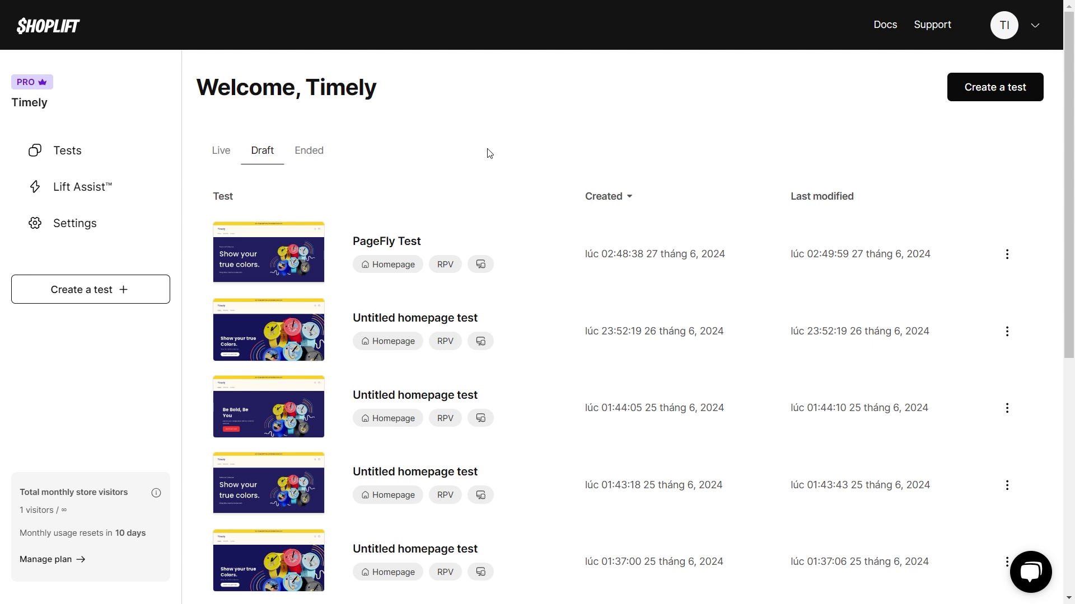
# Step: Create a new template-or-page test with the Homepage template as original version A
pyautogui.click(94, 302)
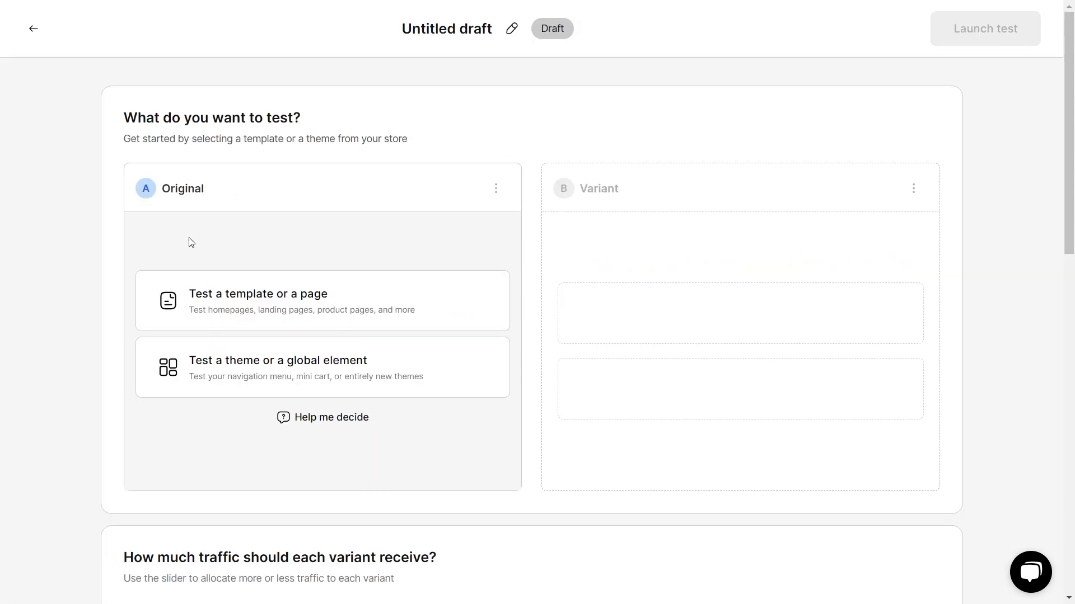
pyautogui.click(271, 305)
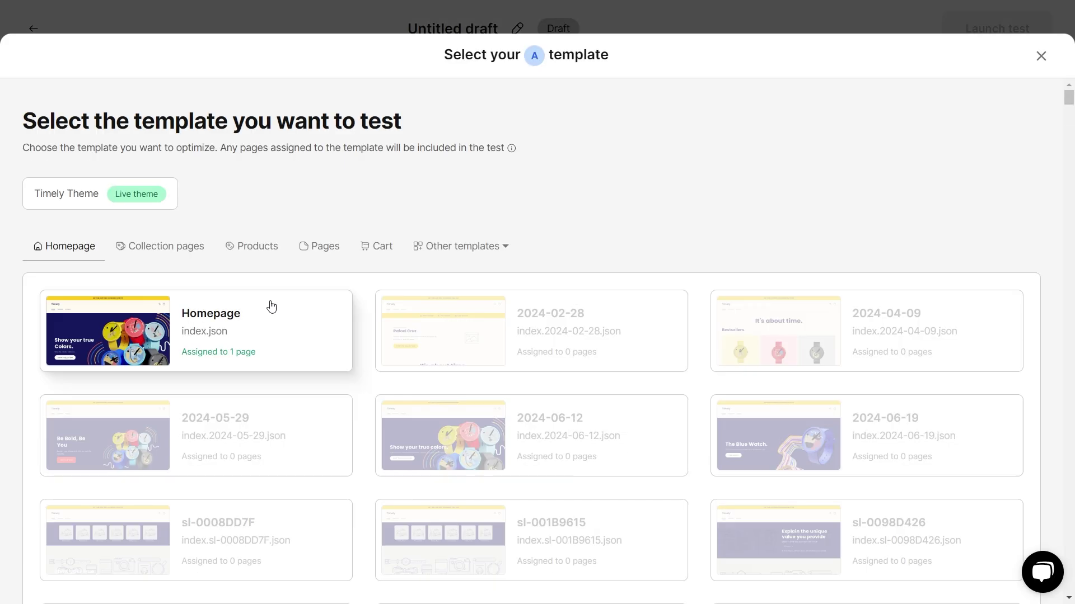
pyautogui.click(198, 340)
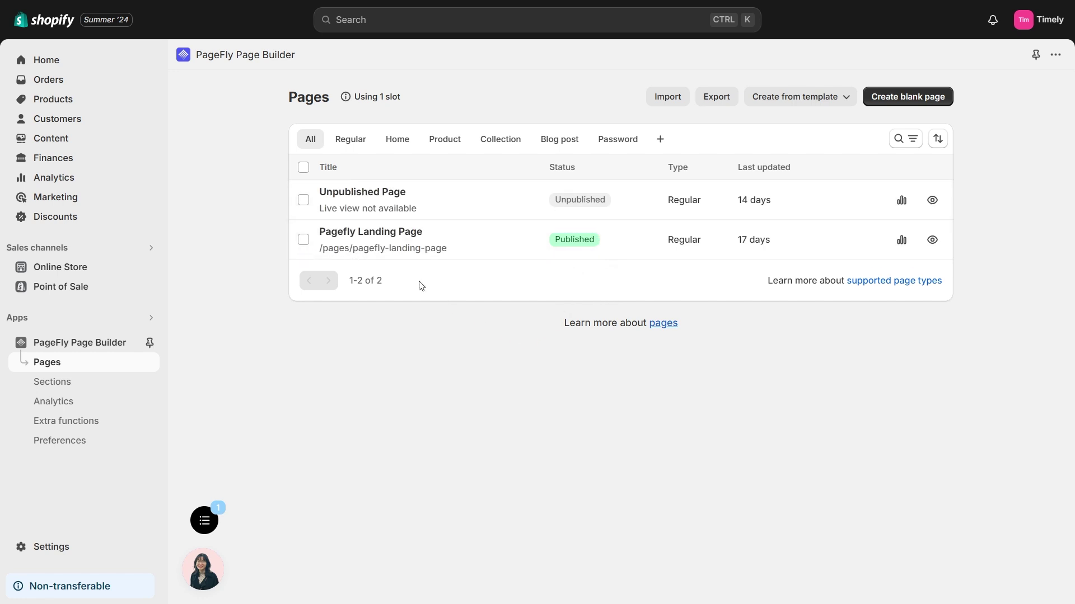
# Step: Open the Pagefly Landing Page's settings in the PageFly editor to find template pf-4766f8cb
pyautogui.click(371, 241)
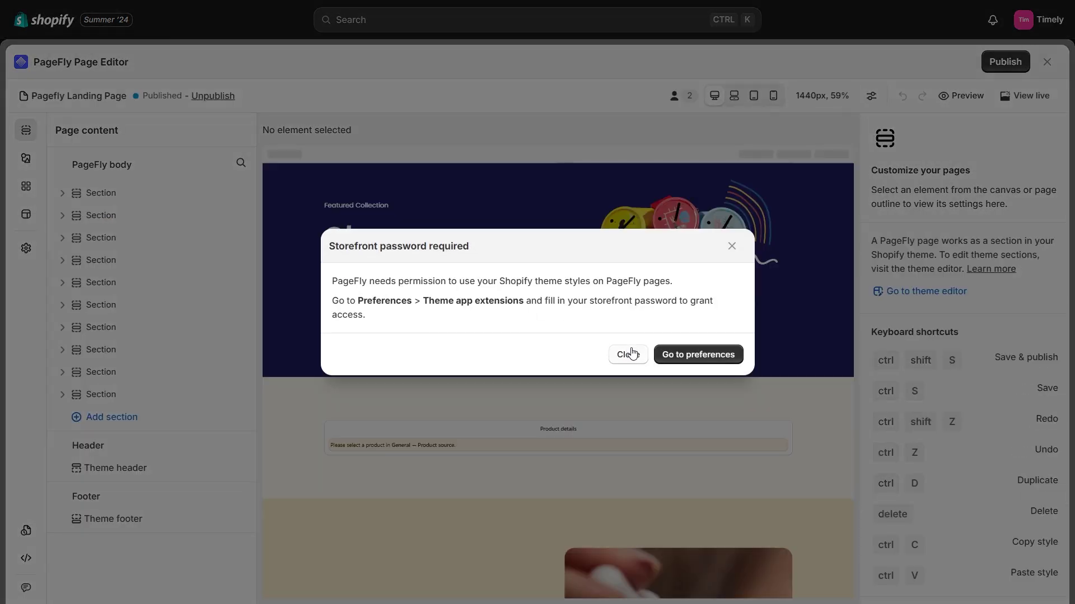
pyautogui.click(628, 355)
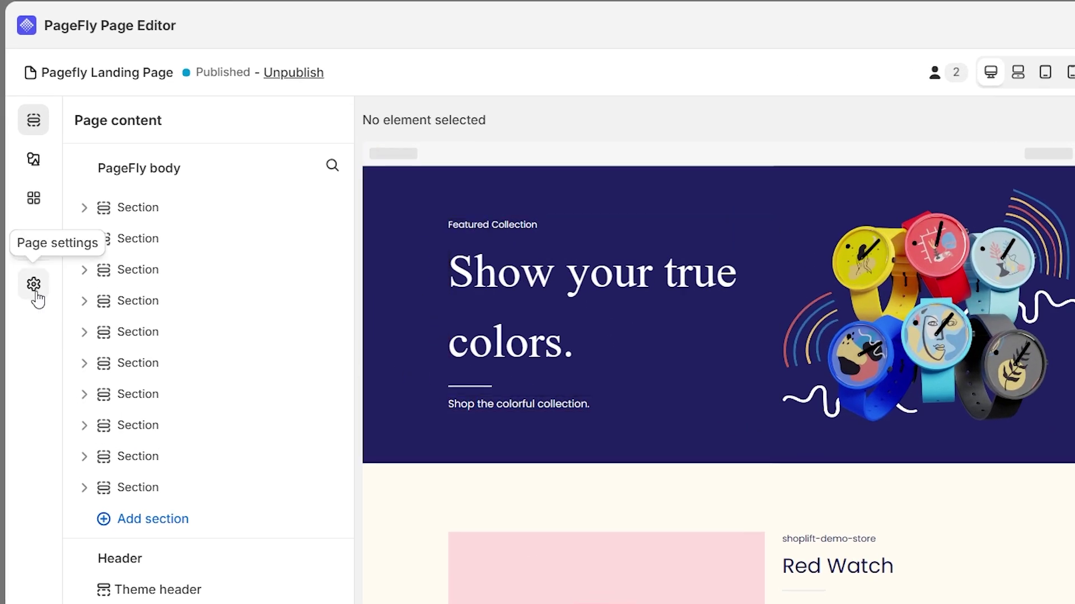
pyautogui.click(34, 284)
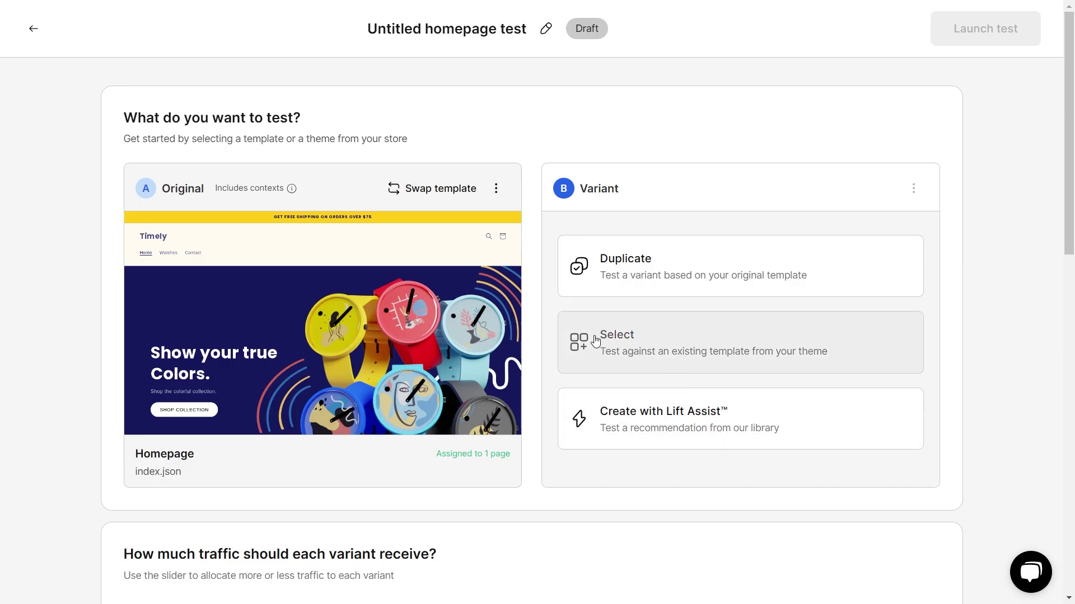
# Step: Select the pf-4766f8cb page template from the theme's Pages list as variant B
pyautogui.click(609, 340)
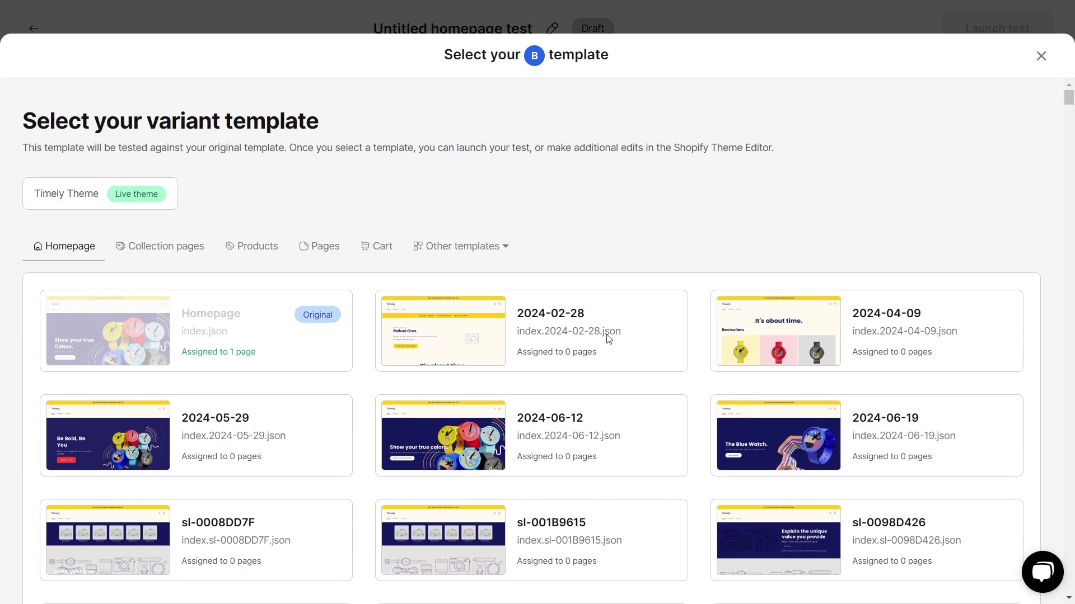
pyautogui.click(313, 254)
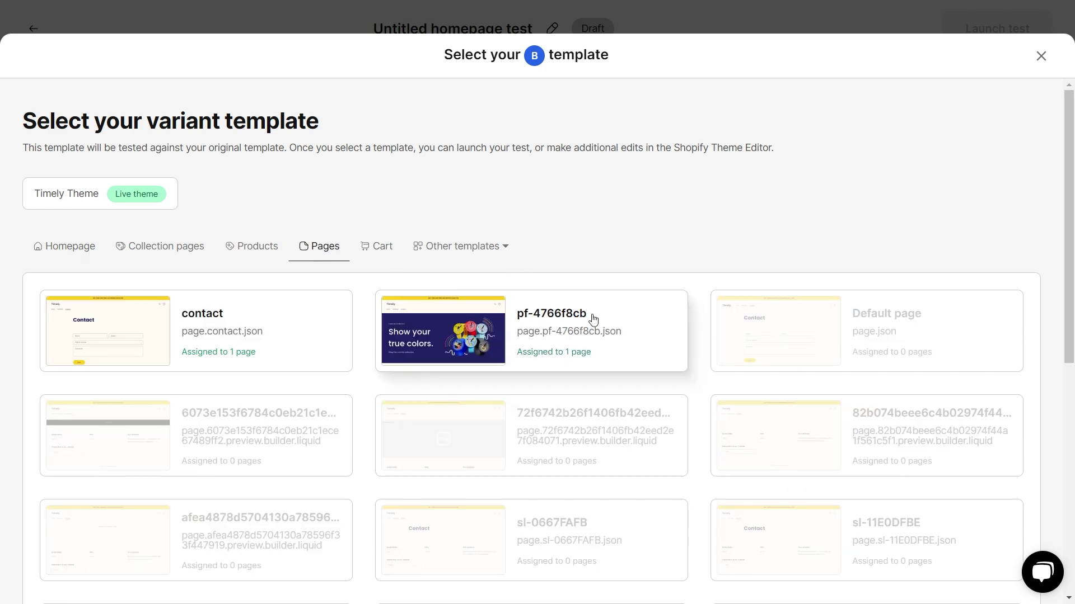
pyautogui.click(547, 348)
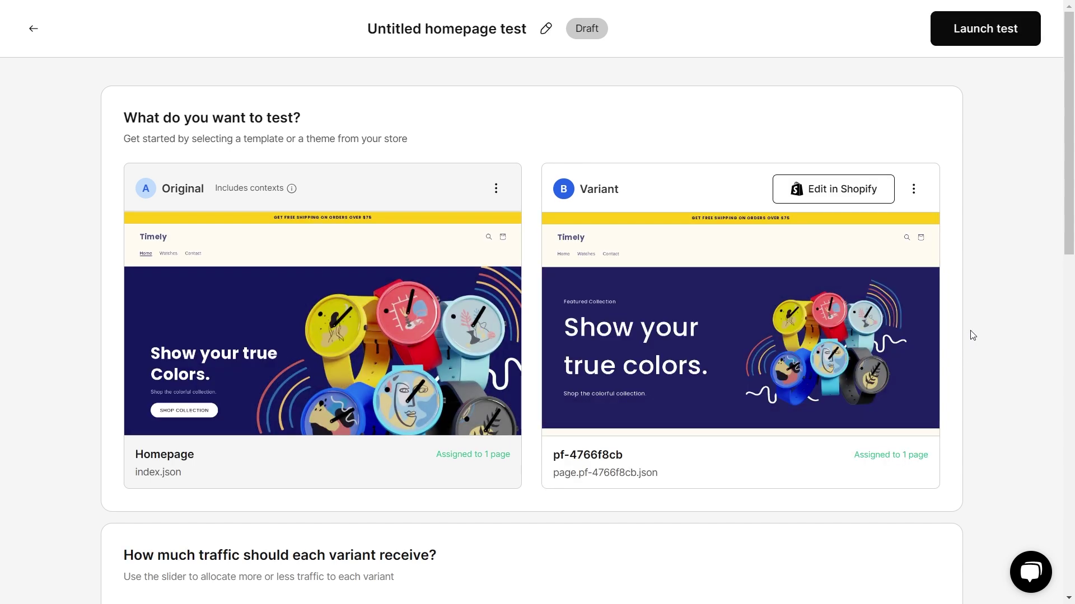
# Step: Set a 50/50 traffic split and launch the homepage test live
pyautogui.scroll(-7, 976, 318)
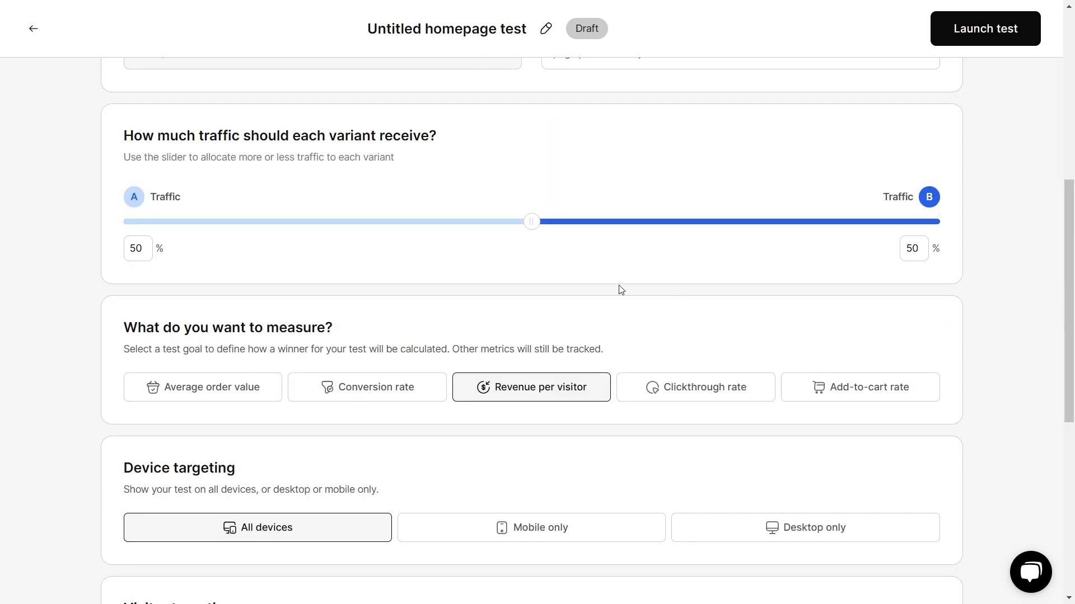
pyautogui.moveTo(531, 222)
pyautogui.mouseDown()
pyautogui.moveTo(491, 223)
pyautogui.moveTo(531, 221)
pyautogui.mouseUp()
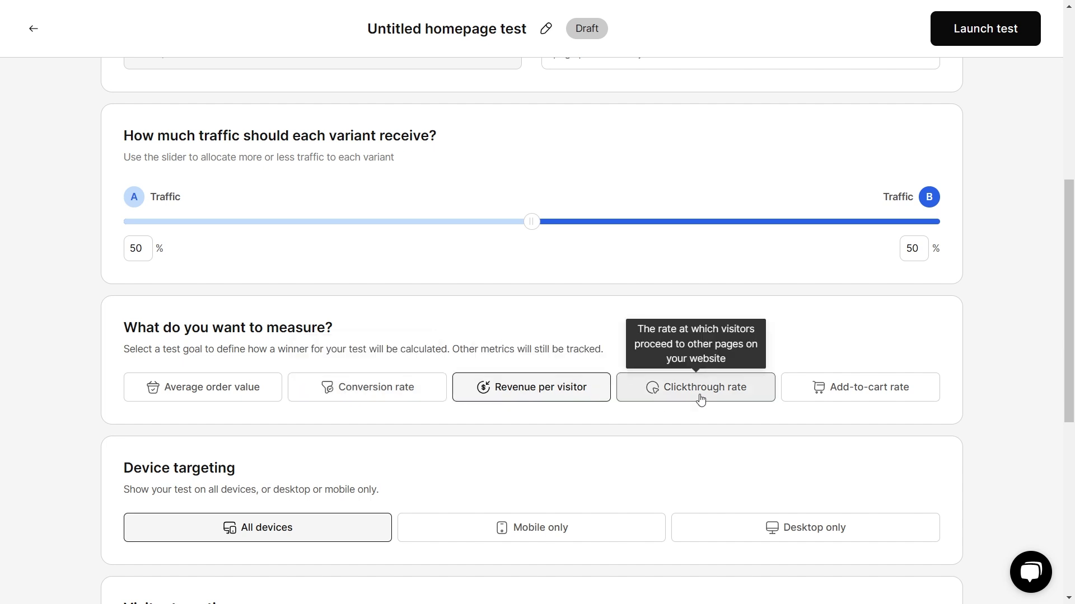
pyautogui.scroll(-1, 947, 435)
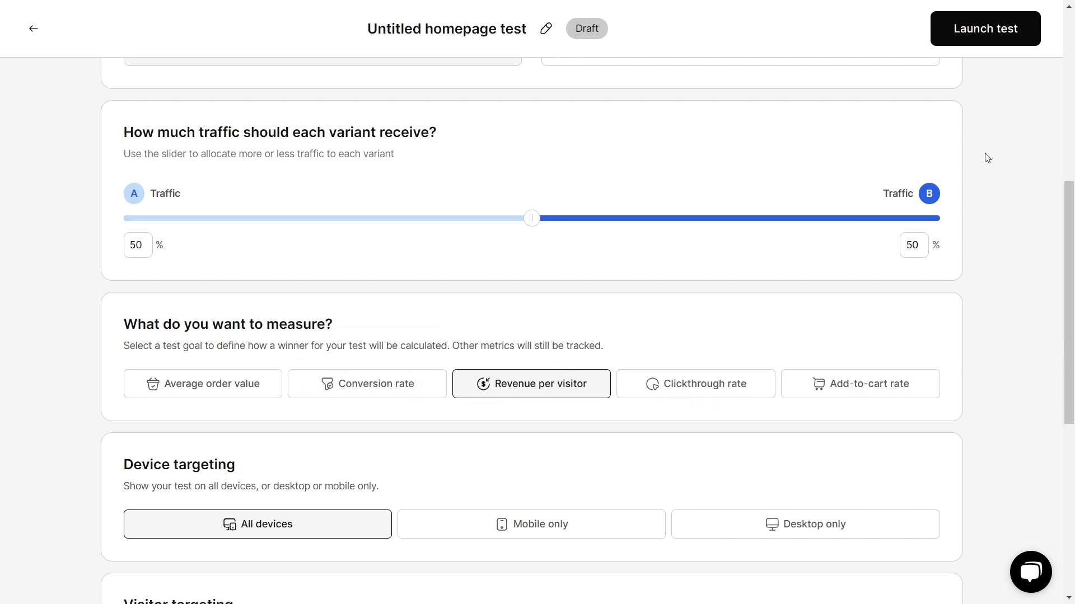
pyautogui.click(998, 37)
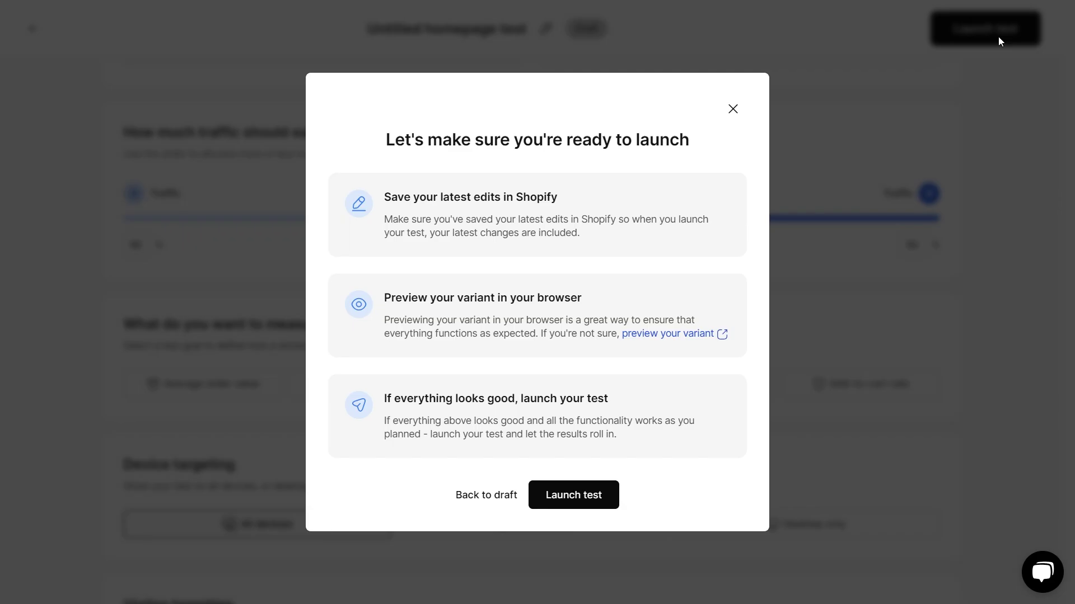
pyautogui.click(563, 500)
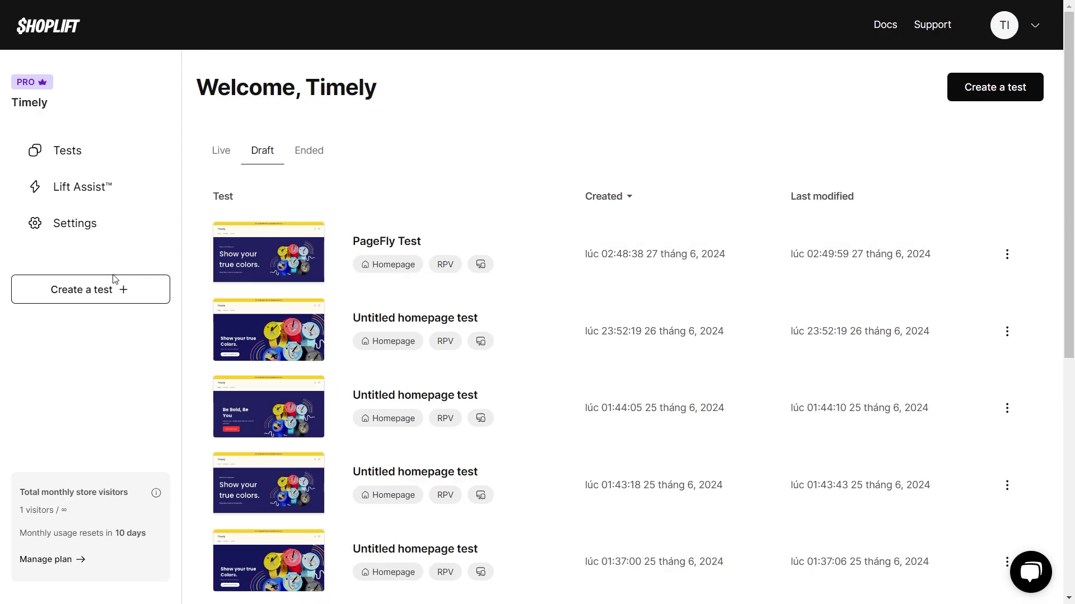
# Step: Start a second Homepage template test and duplicate the homepage as variant index.sl-0A85304F
pyautogui.click(87, 290)
pyautogui.click(193, 302)
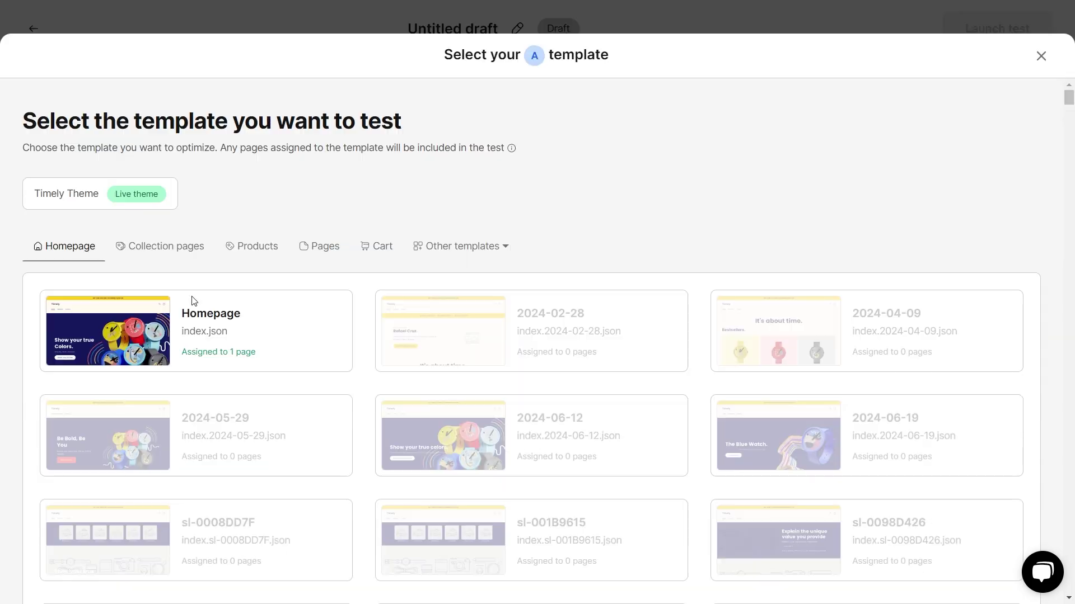
pyautogui.click(193, 302)
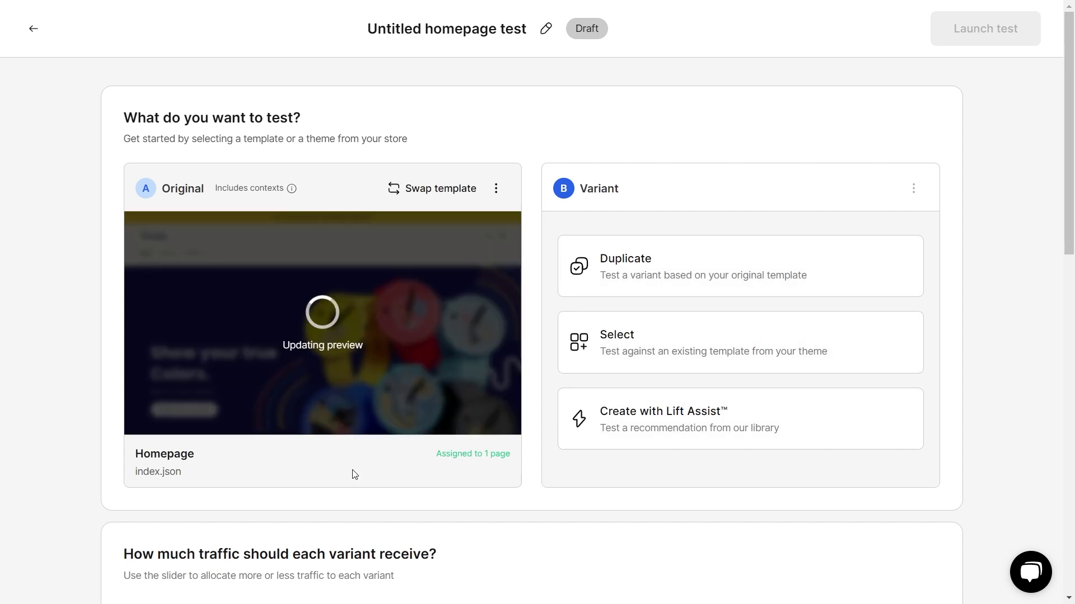
pyautogui.click(625, 273)
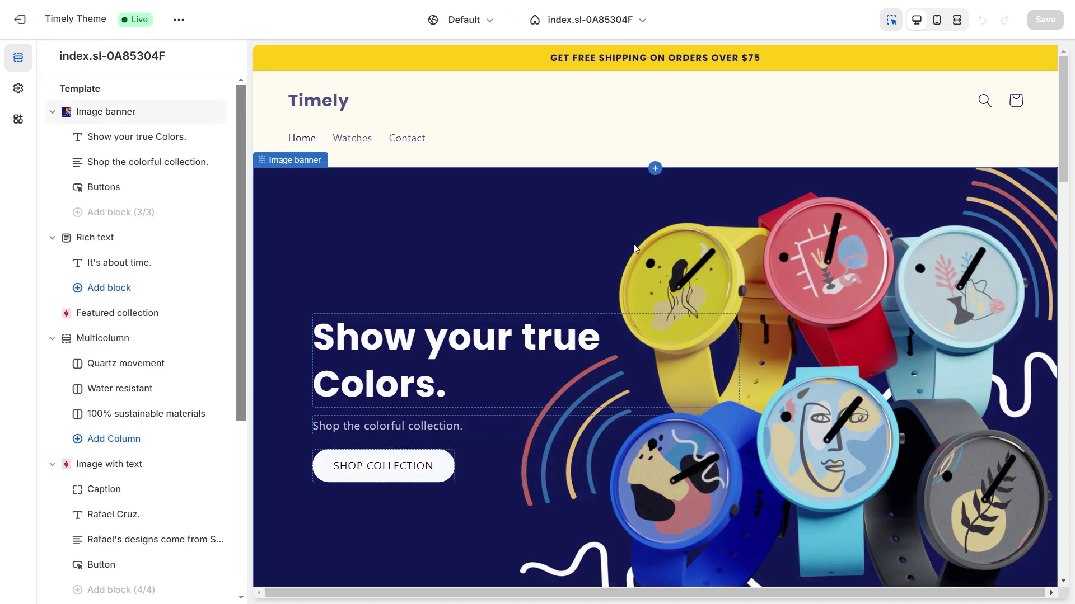
# Step: Add a PageFly Section showing the Be Bold Section to the variant homepage and save
pyautogui.click(654, 170)
pyautogui.write('pagefly sec')
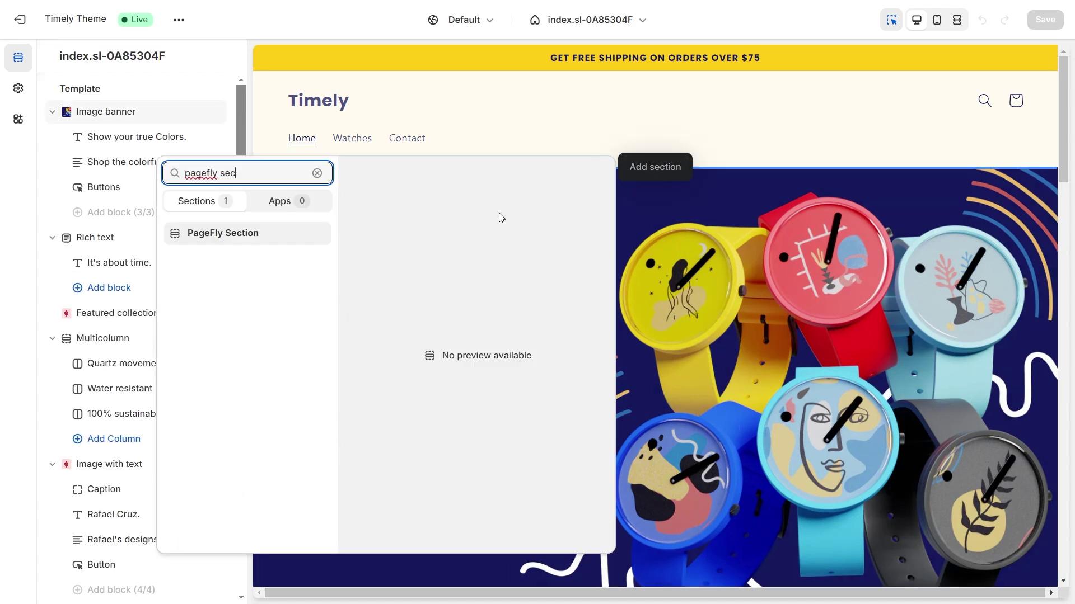
pyautogui.click(229, 236)
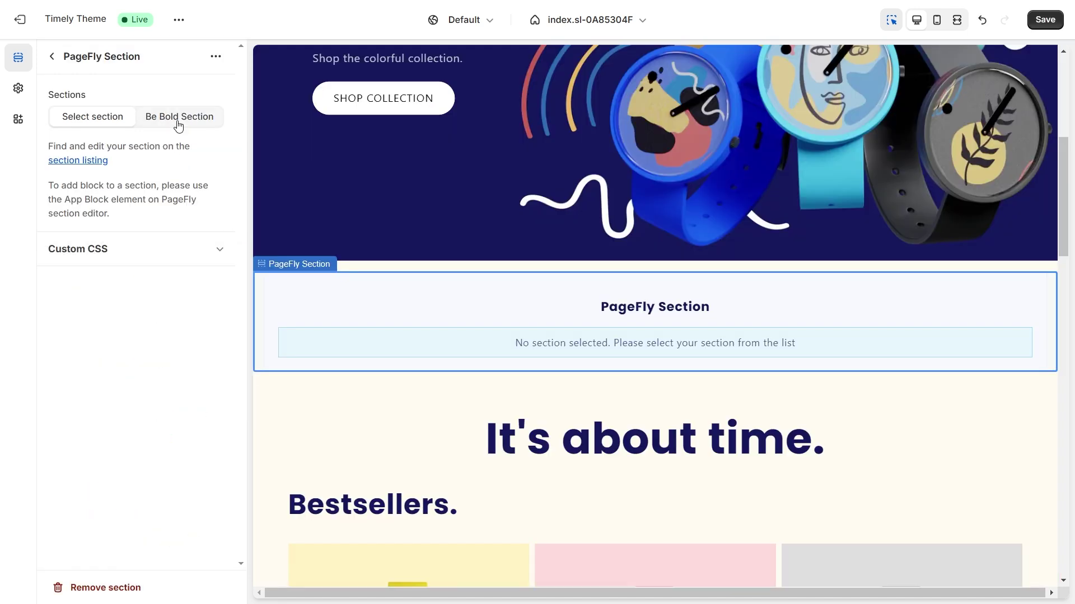
pyautogui.click(178, 119)
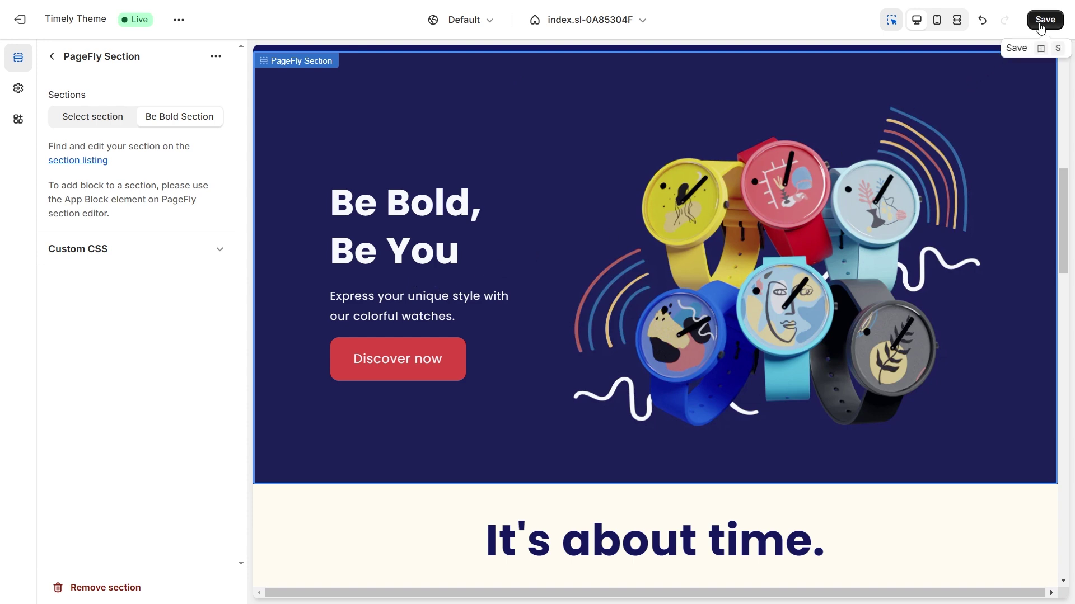
pyautogui.click(1041, 27)
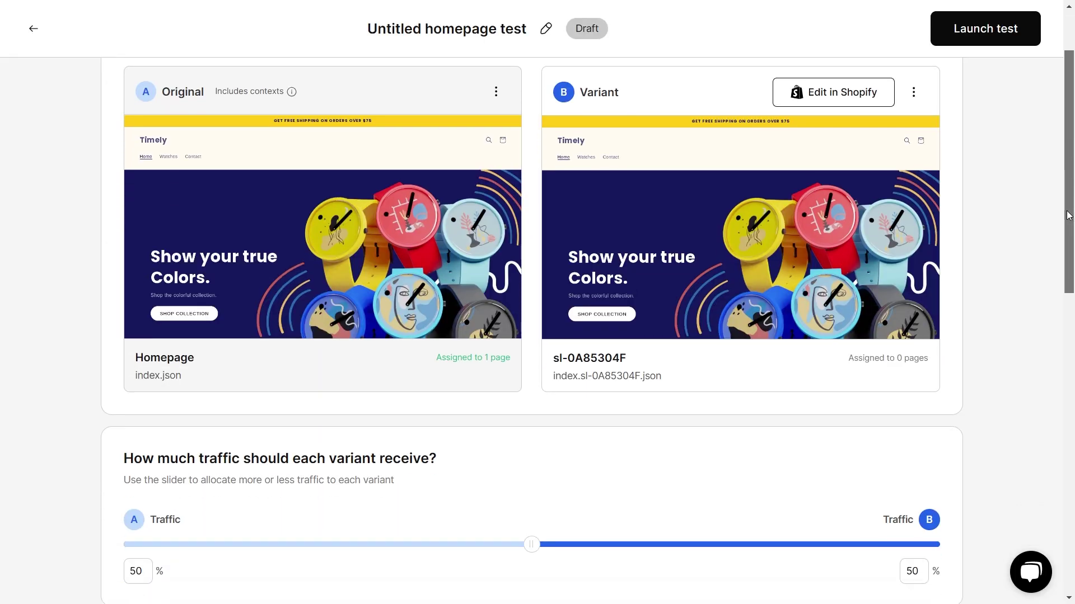
# Step: Scroll through the test setup's 50/50 traffic split, revenue-per-visitor goal and targeting options
pyautogui.scroll(-7, 1069, 369)
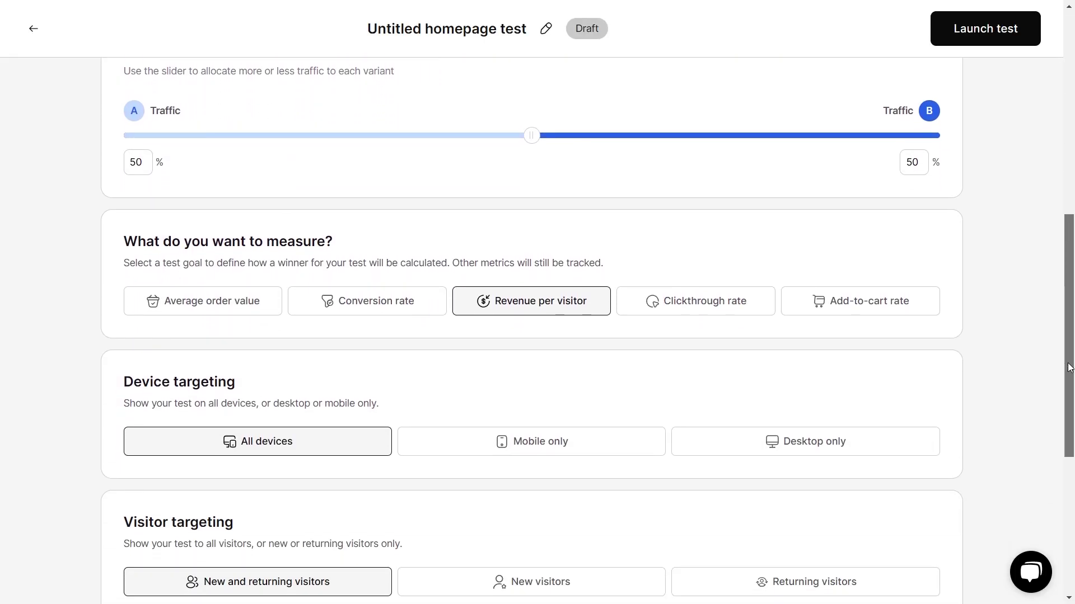
pyautogui.scroll(-3, 1069, 368)
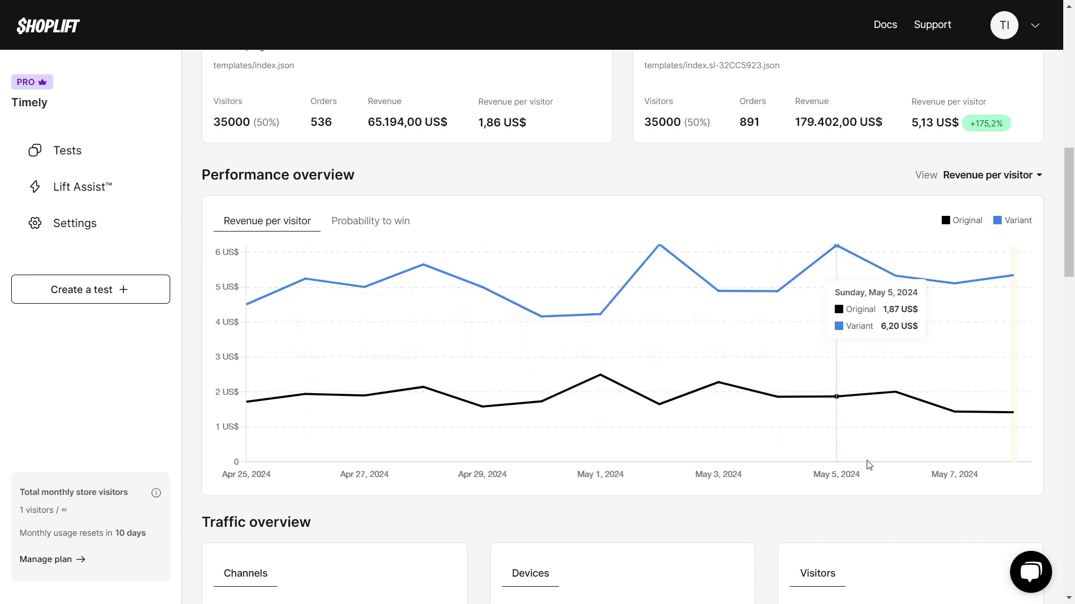
# Step: Scroll through the Homepage Hero Test report's charts and performance tables, then back to the top
pyautogui.scroll(-6, 832, 508)
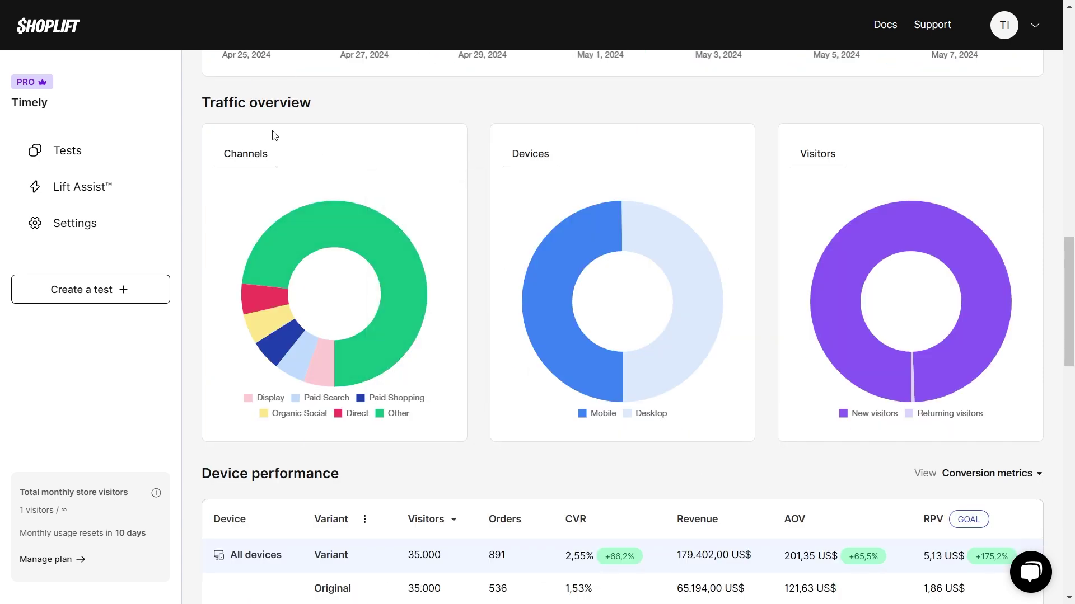
pyautogui.scroll(-3, 349, 113)
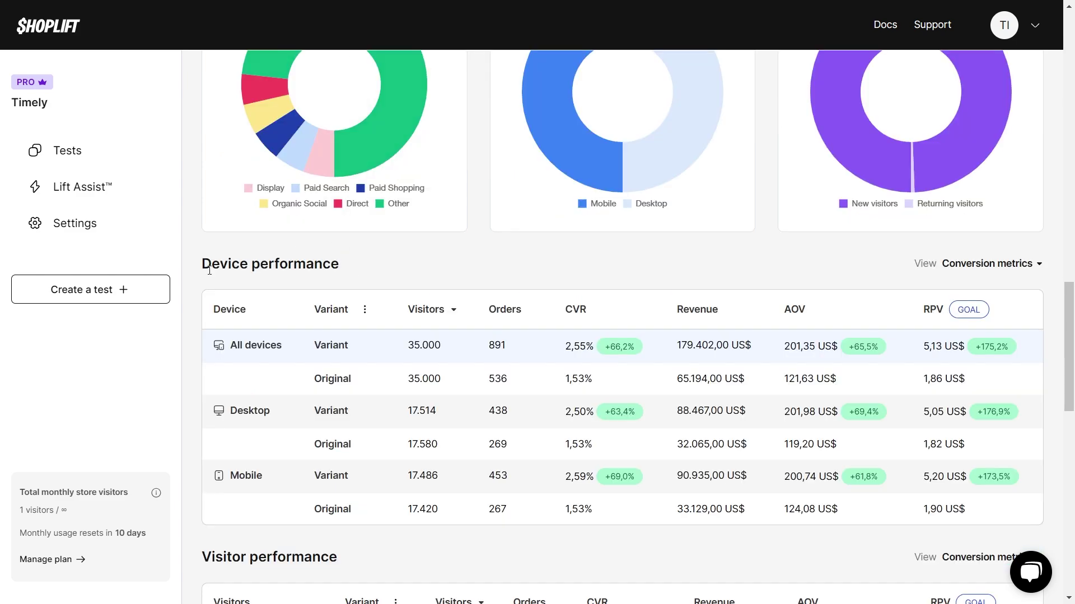
pyautogui.scroll(-6, 268, 290)
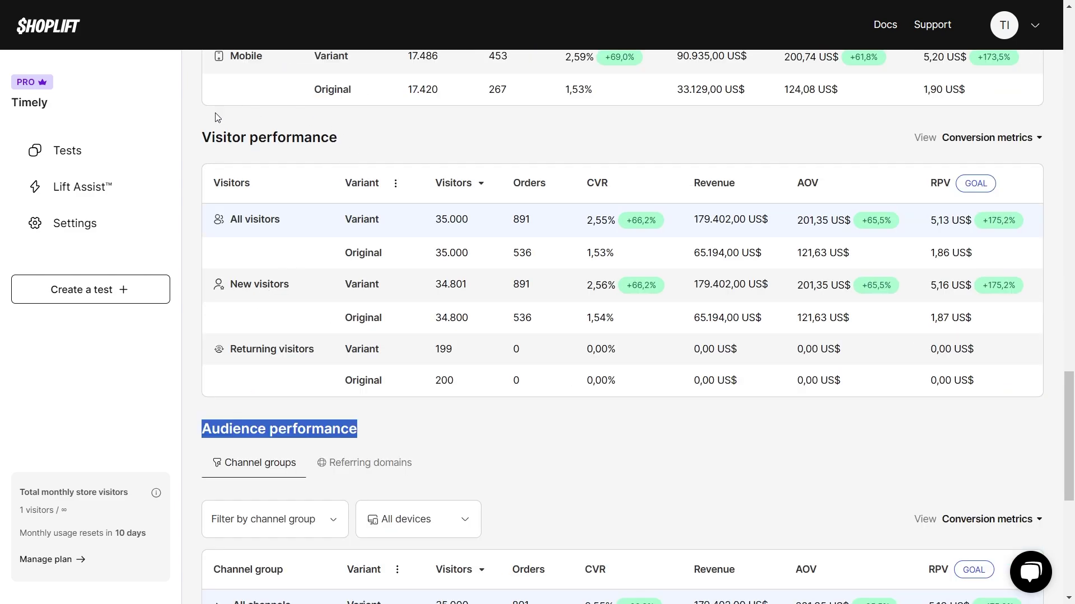
pyautogui.scroll(-3, 289, 153)
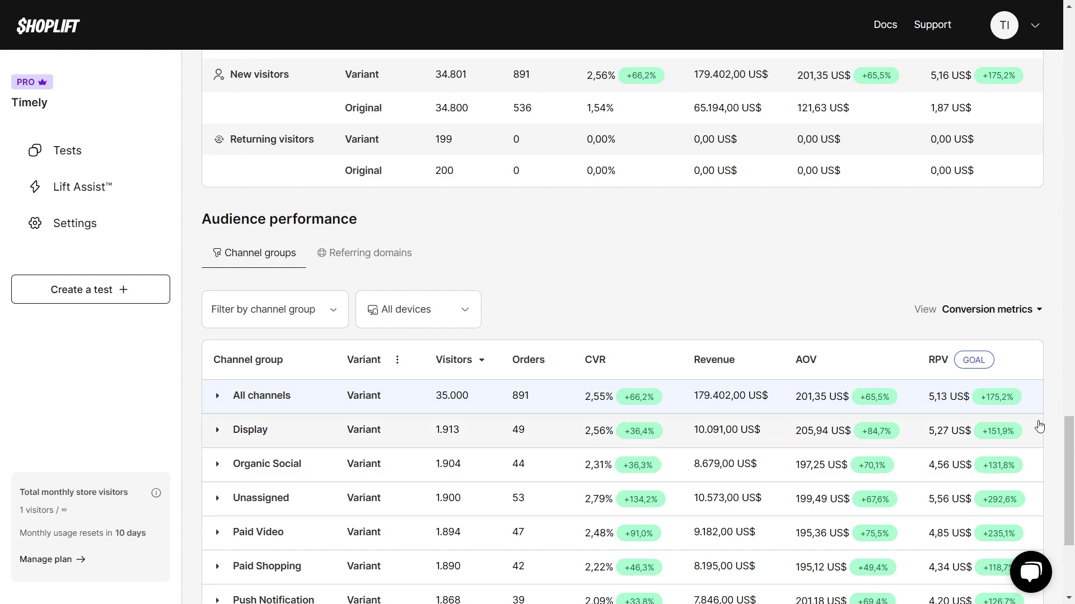
pyautogui.moveTo(1069, 428)
pyautogui.mouseDown()
pyautogui.moveTo(1070, 209)
pyautogui.moveTo(967, 108)
pyautogui.mouseUp()
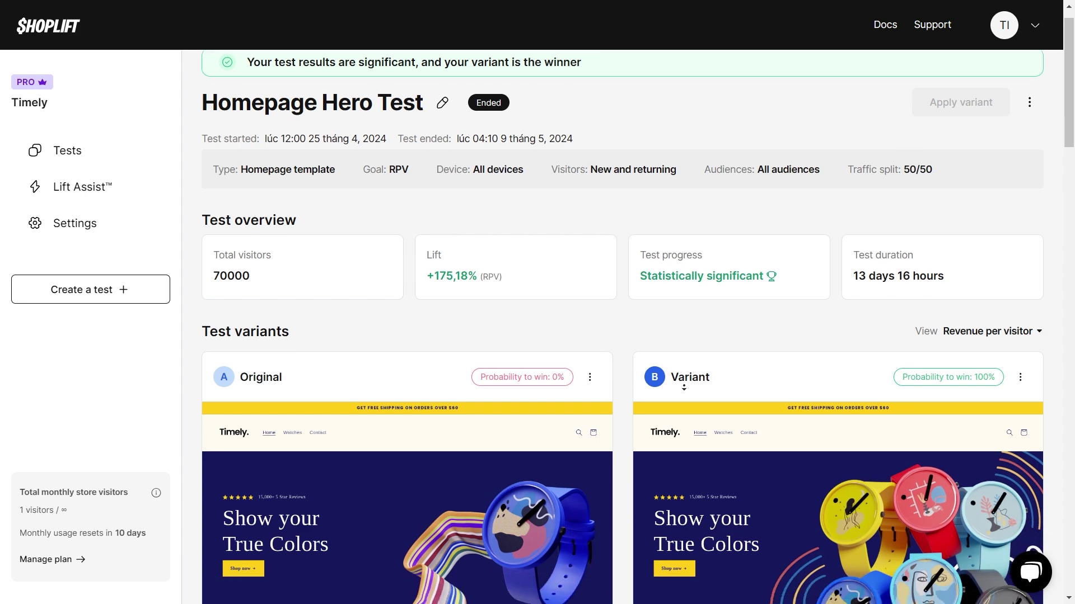
pyautogui.scroll(-3, 683, 380)
pyautogui.scroll(-3, 685, 392)
pyautogui.scroll(-2, 686, 395)
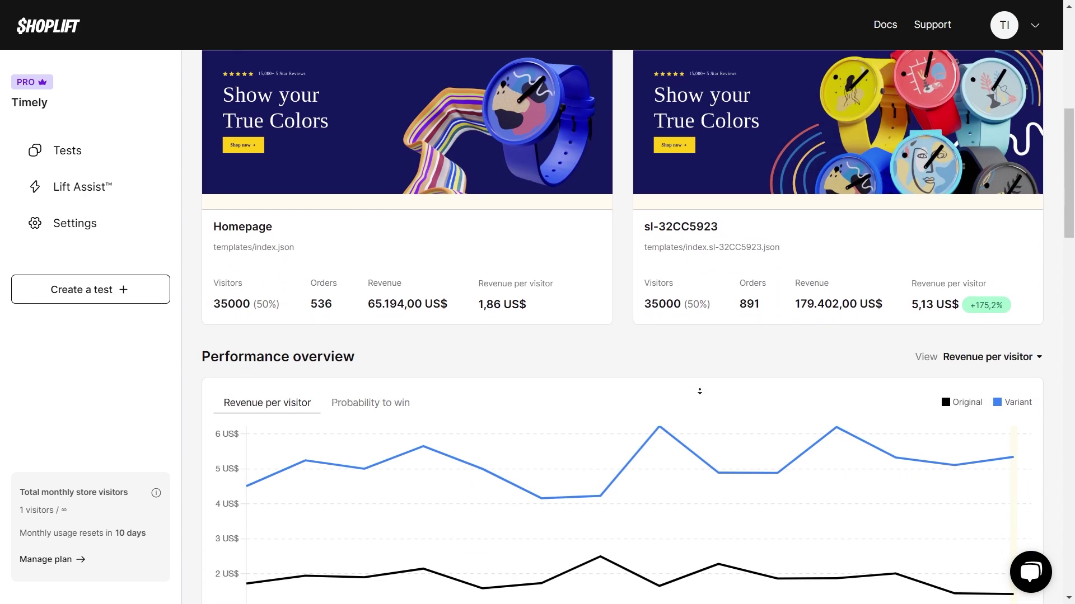
pyautogui.scroll(-2, 688, 394)
pyautogui.scroll(-2, 694, 393)
pyautogui.scroll(-2, 699, 392)
pyautogui.scroll(-2, 699, 391)
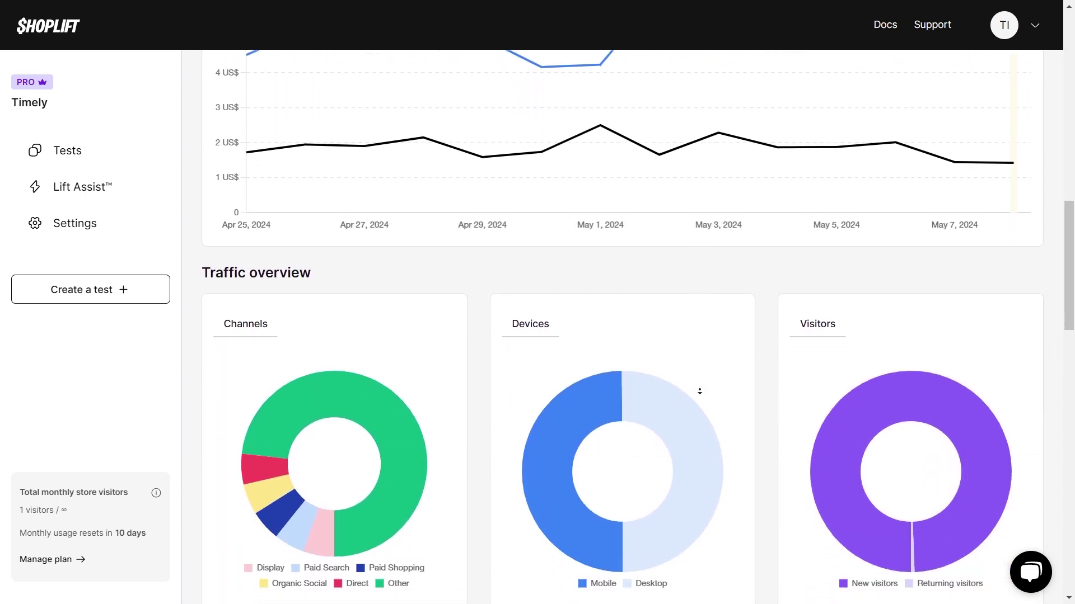
pyautogui.scroll(-2, 699, 392)
pyautogui.scroll(-2, 699, 392)
pyautogui.scroll(-2, 699, 393)
pyautogui.scroll(-2, 700, 393)
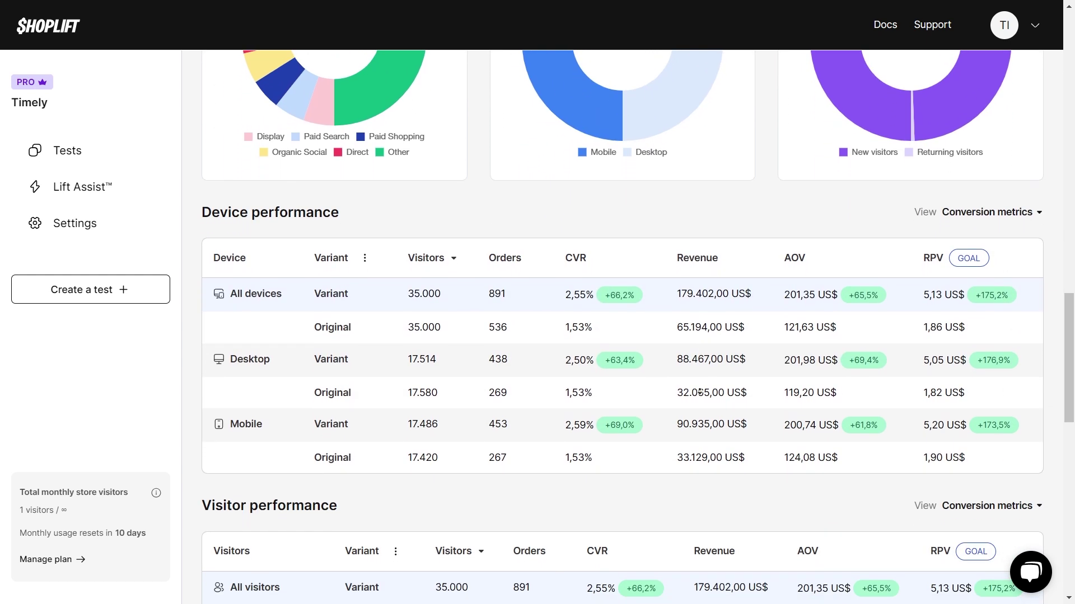
pyautogui.scroll(-2, 699, 393)
pyautogui.scroll(-2, 699, 393)
pyautogui.scroll(-2, 699, 391)
pyautogui.scroll(-2, 699, 391)
pyautogui.scroll(-2, 699, 392)
pyautogui.scroll(-2, 699, 392)
pyautogui.scroll(-2, 699, 391)
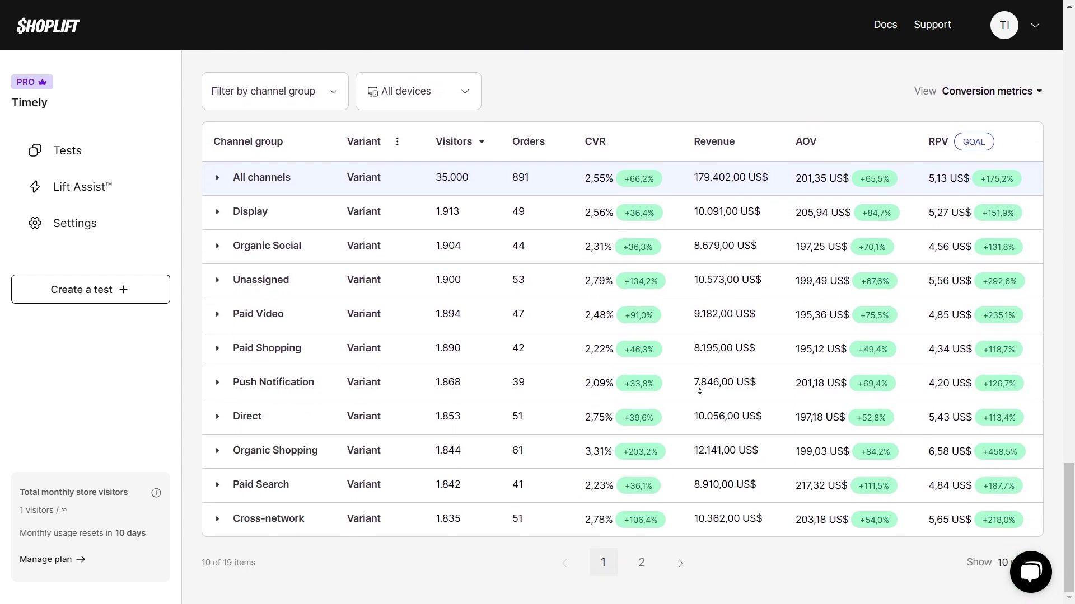